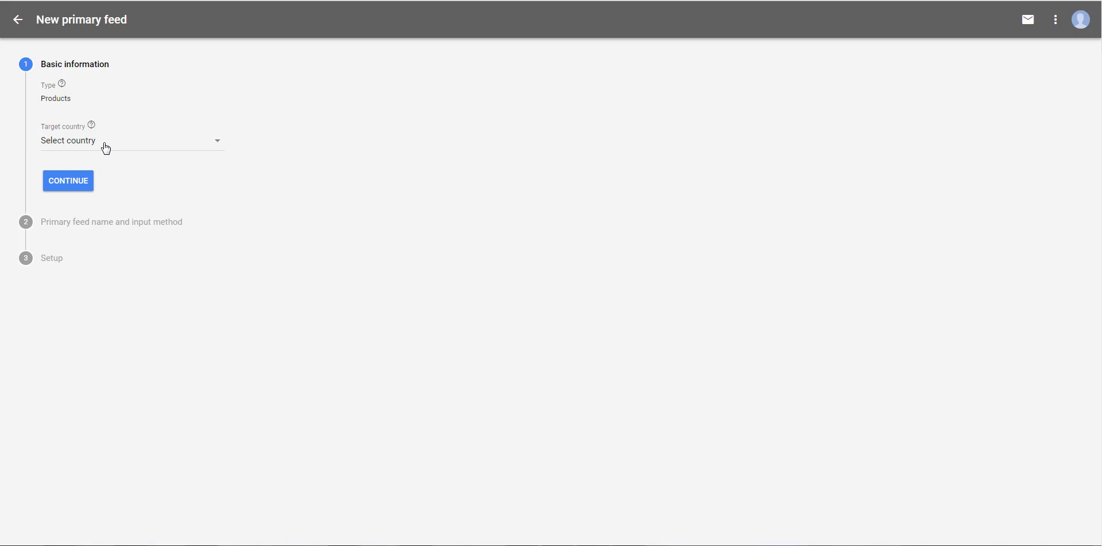
- Choose United States as the target country, keeping English and the Shopping destination
click(217, 147)
scroll(136, 256, down, 8)
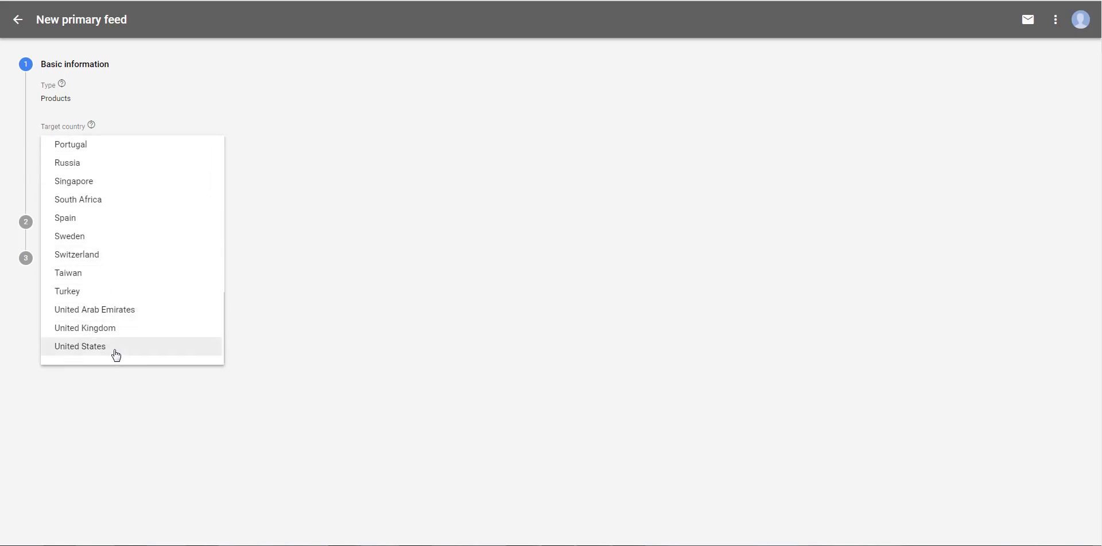
click(116, 355)
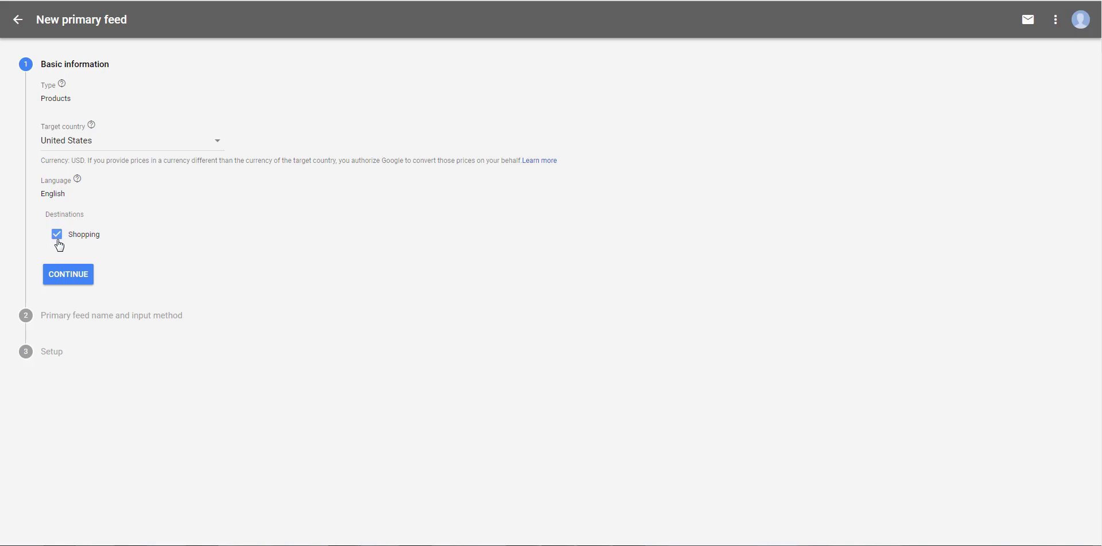
- Name the primary feed 'en US Product feed' and pick Scheduled fetch as the input method
click(66, 279)
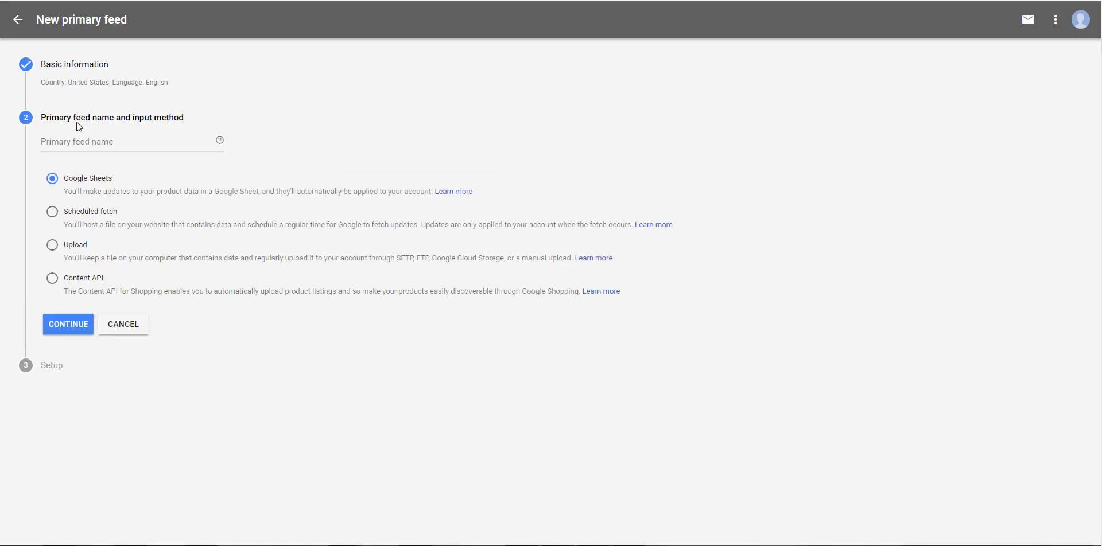
click(158, 150)
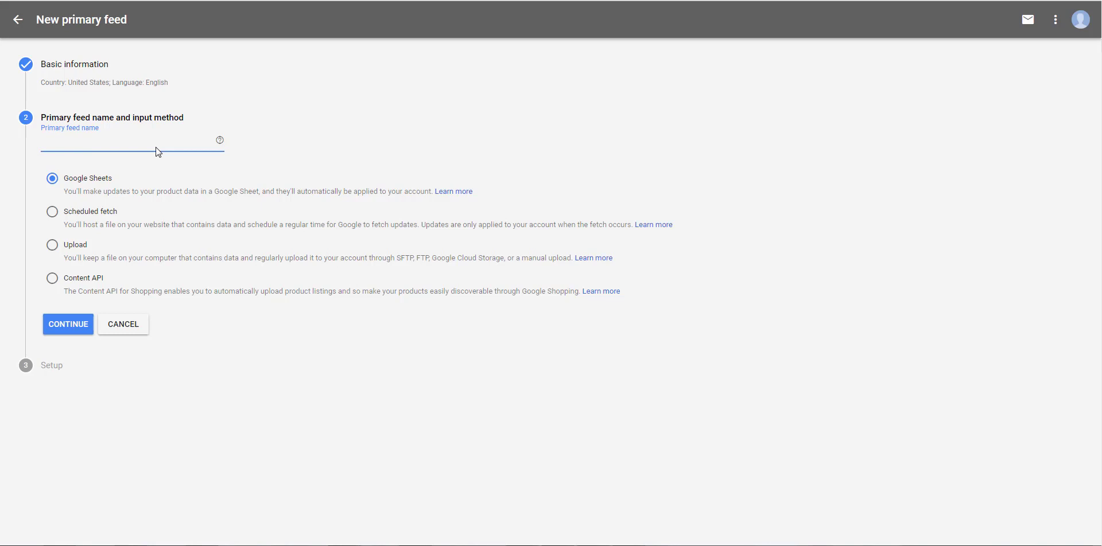
text(en US Product feed)
click(52, 212)
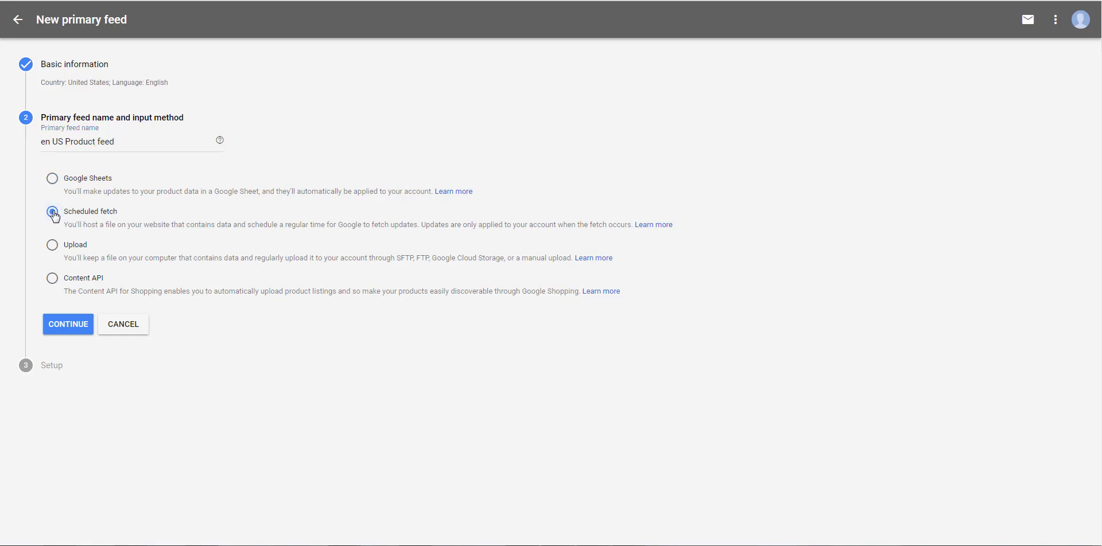
- Move on to the setup step and enter 'en US Product feed' as the file name
click(66, 325)
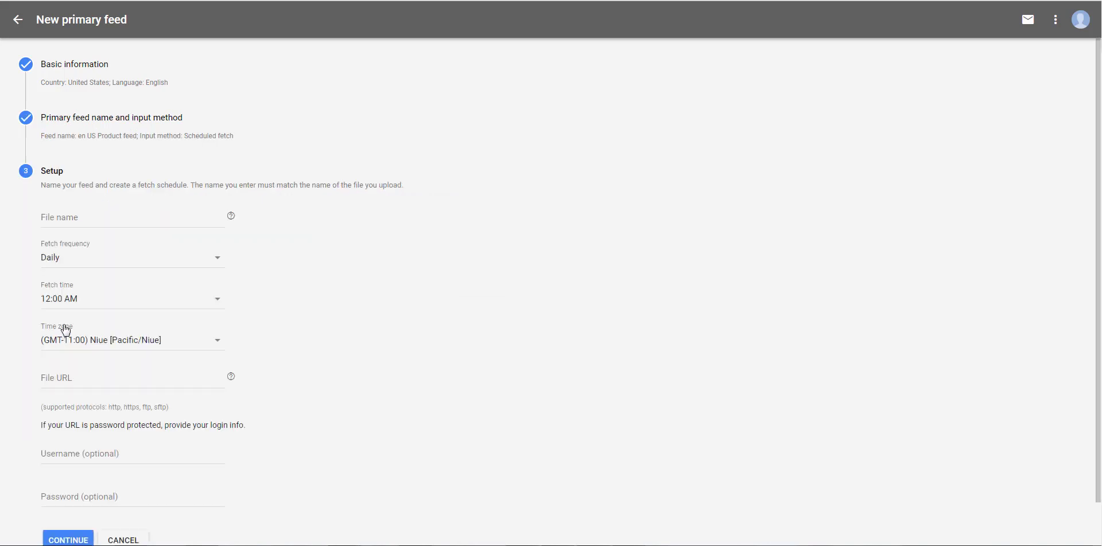
click(69, 217)
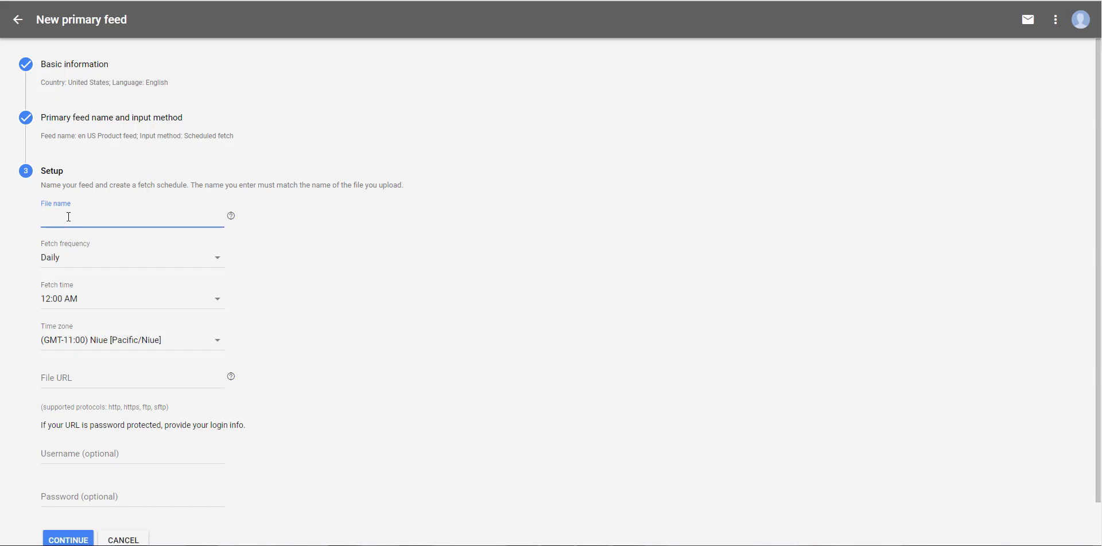
text(en US Product feed)
scroll(729, 287, down, 1)
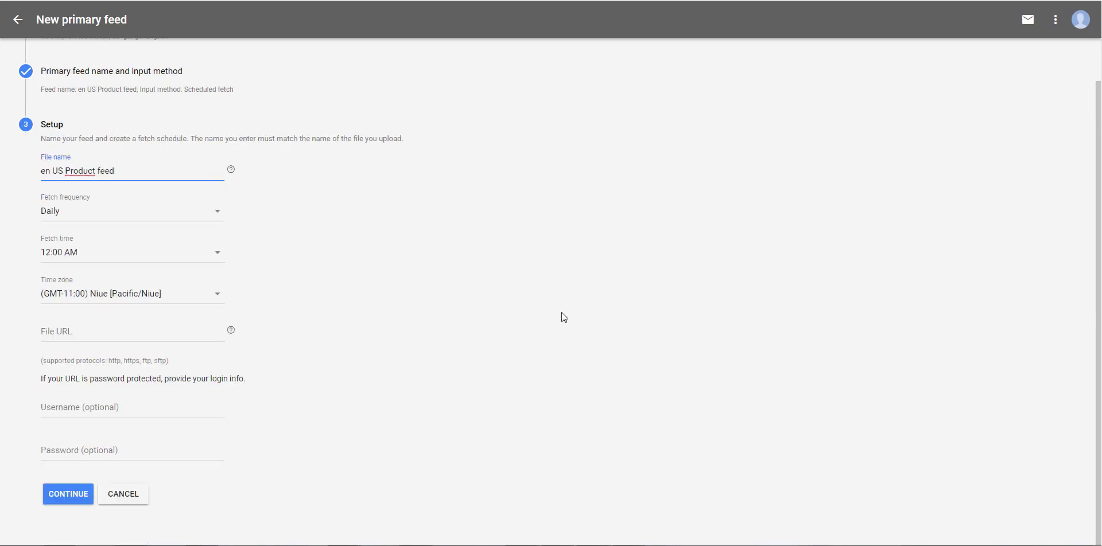
click(262, 289)
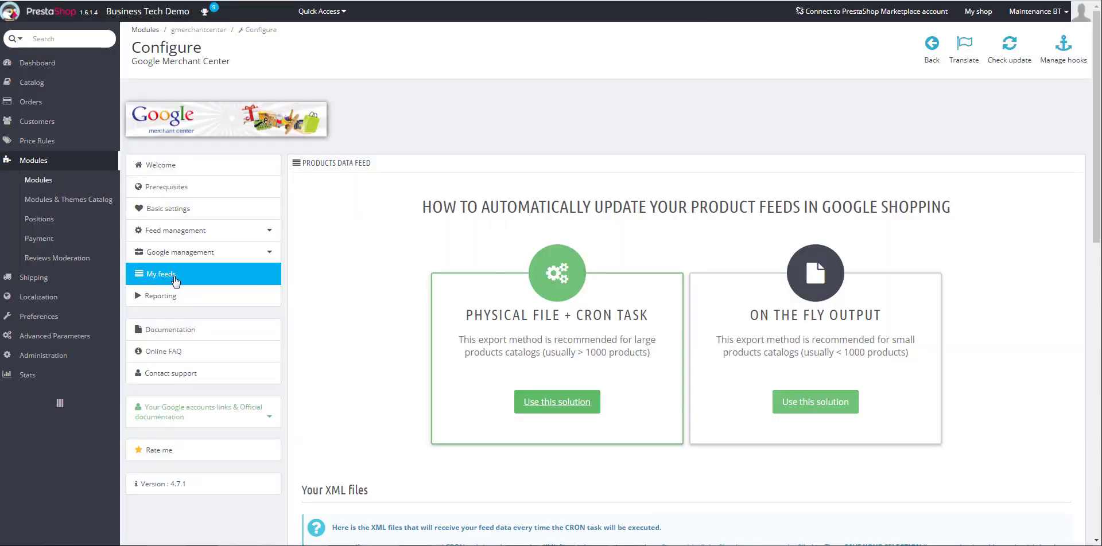
- Switch the PrestaShop module to On the fly output and select the en-US feed URL
click(827, 409)
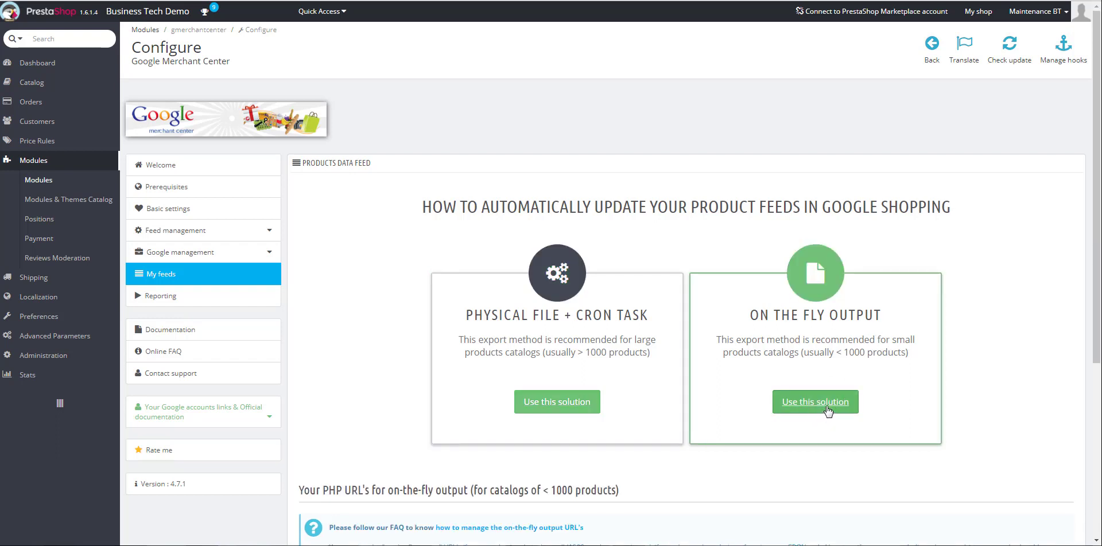
scroll(960, 375, down, 5)
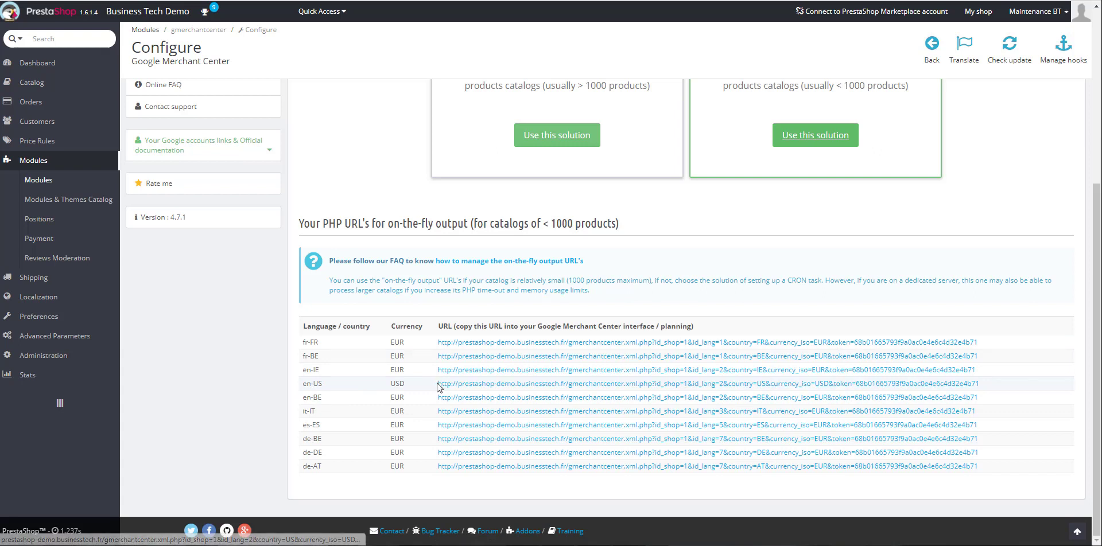
drag(432, 388, 984, 389)
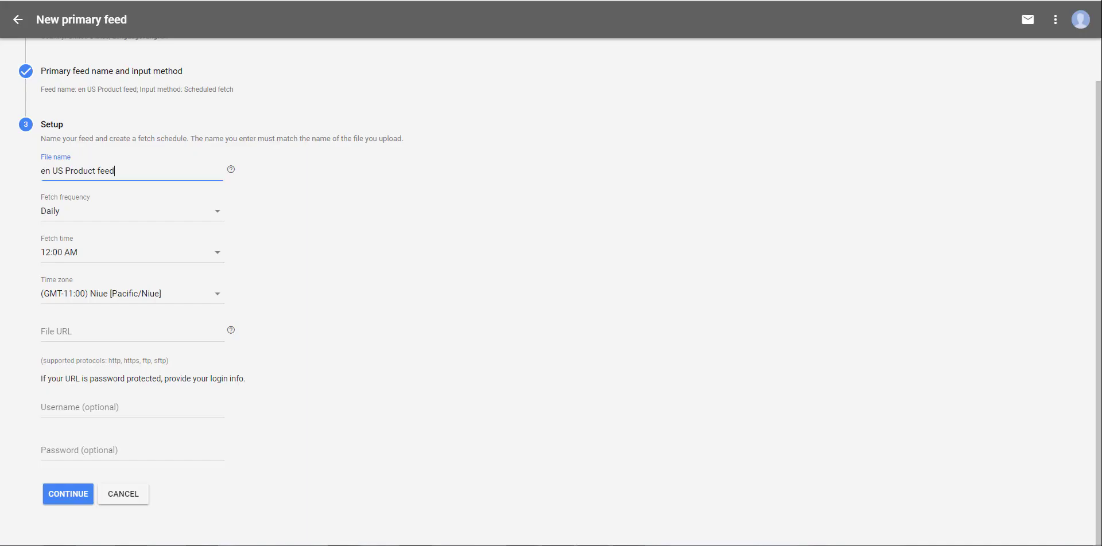
- Paste the copied PrestaShop en-US on-the-fly feed URL into the File URL field
click(69, 337)
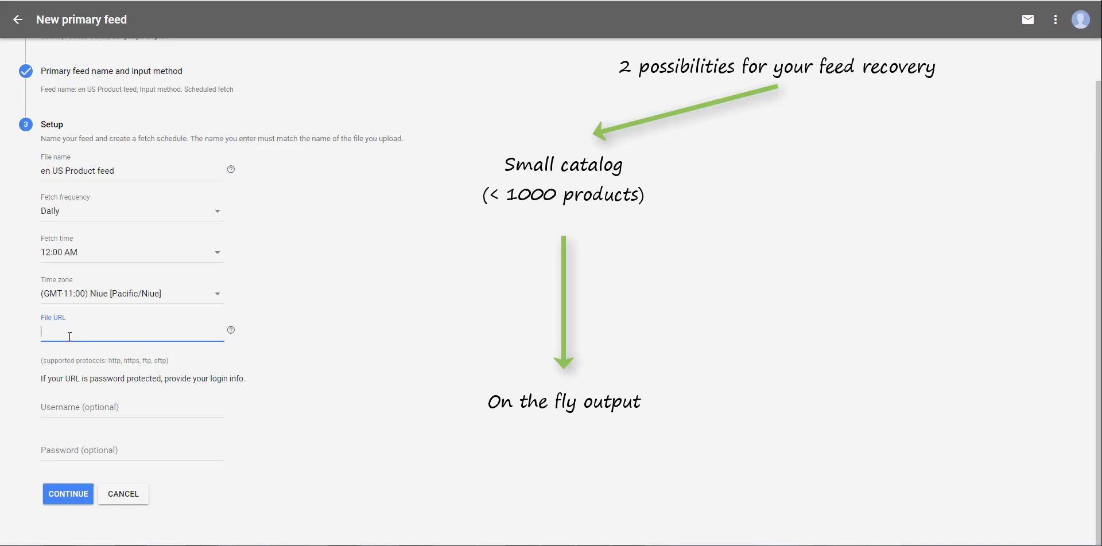
key(ctrl+v)
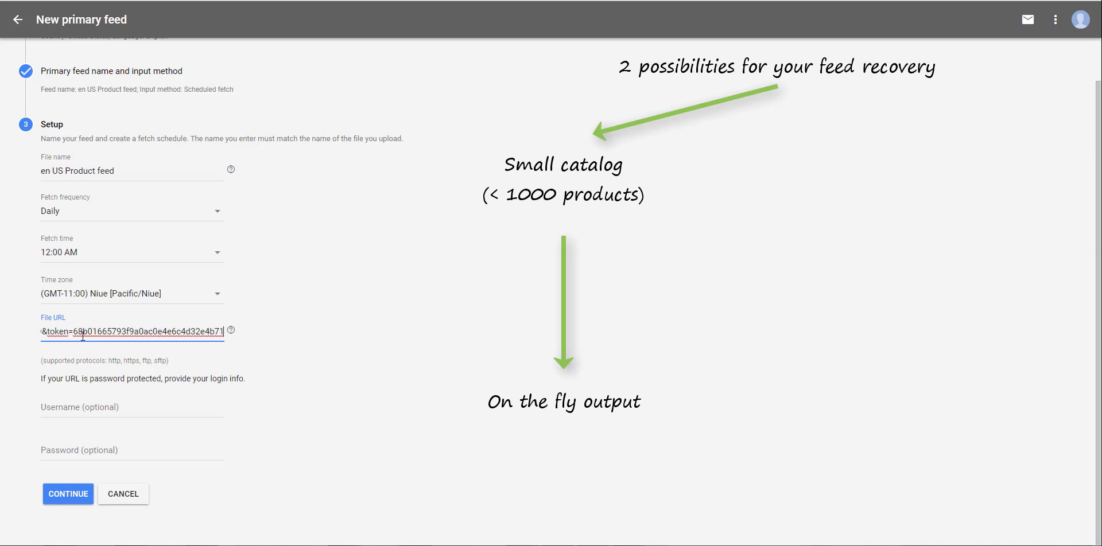
click(288, 342)
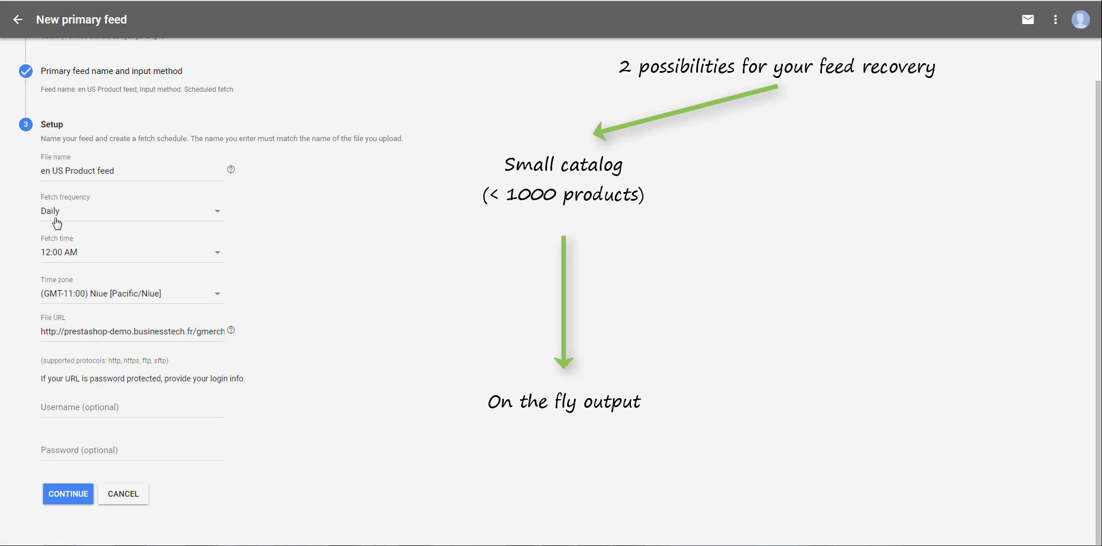
- Set the daily fetch time to 6:00 AM
click(214, 256)
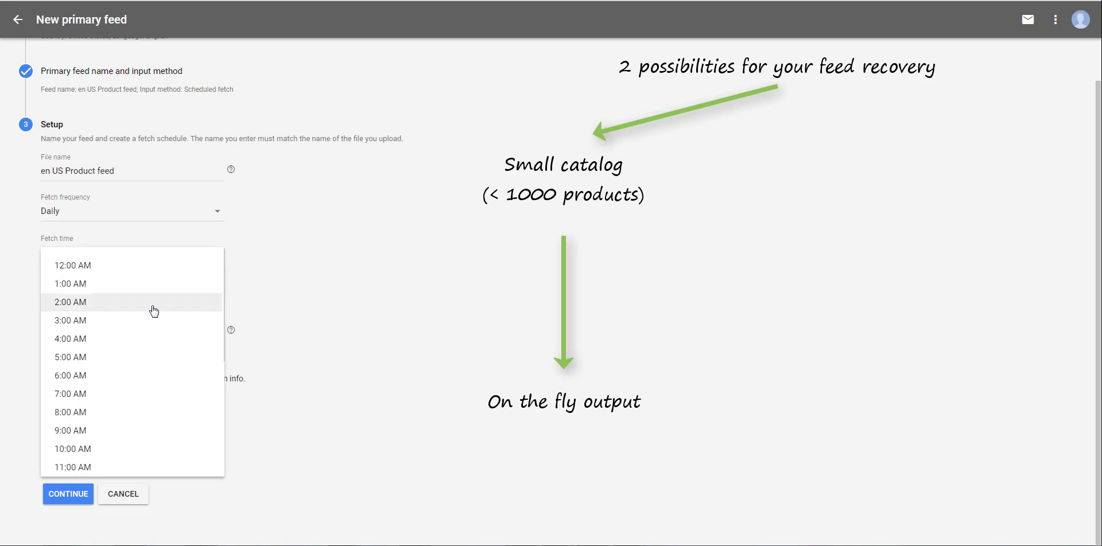
scroll(153, 311, down, 2)
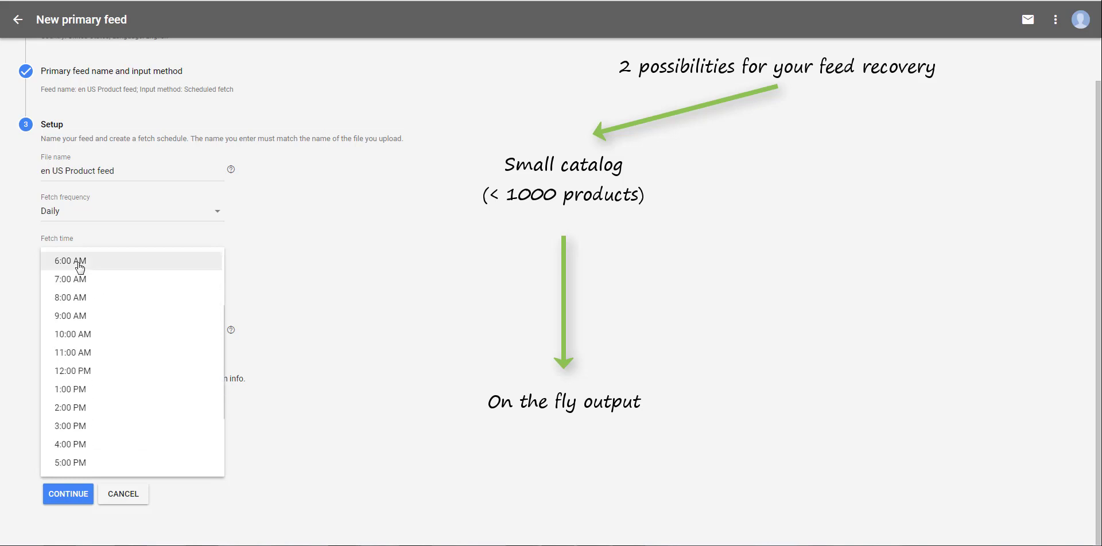
click(155, 265)
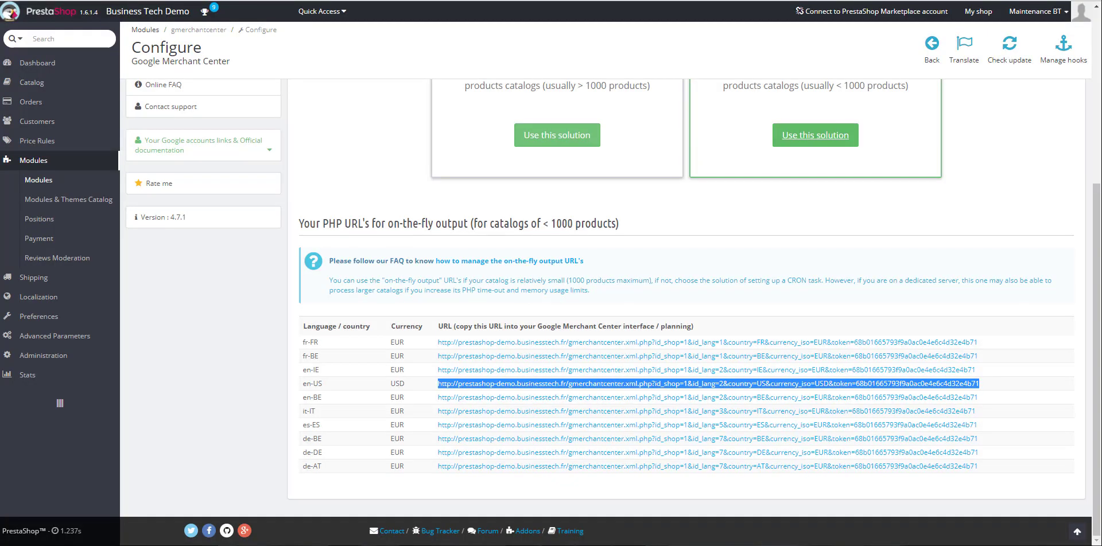
- Switch the PrestaShop module to Physical File + CRON Task and select the en-US XML file URL
scroll(212, 195, up, 5)
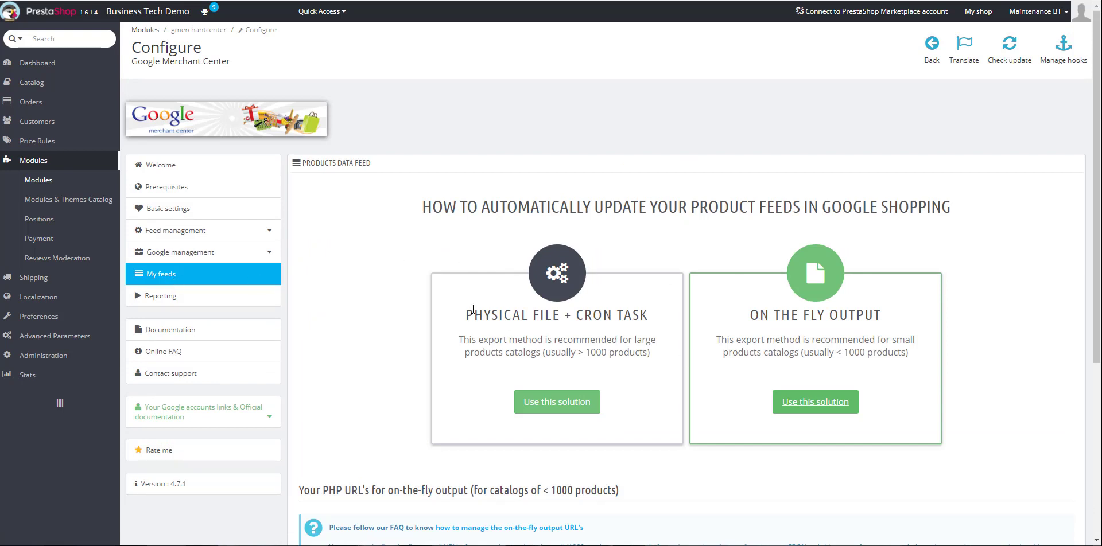
click(557, 404)
scroll(574, 407, down, 5)
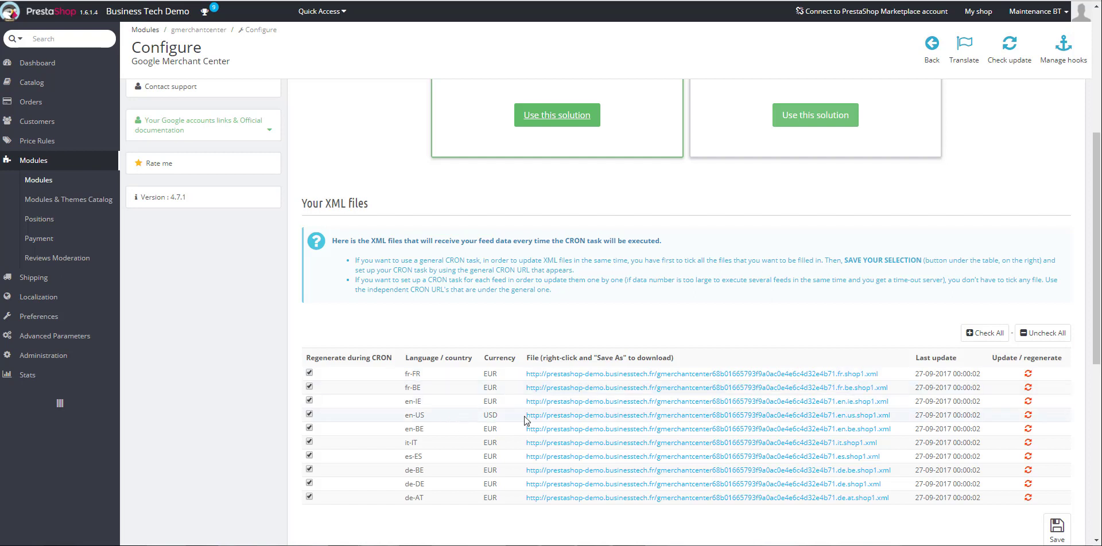
drag(524, 419, 898, 423)
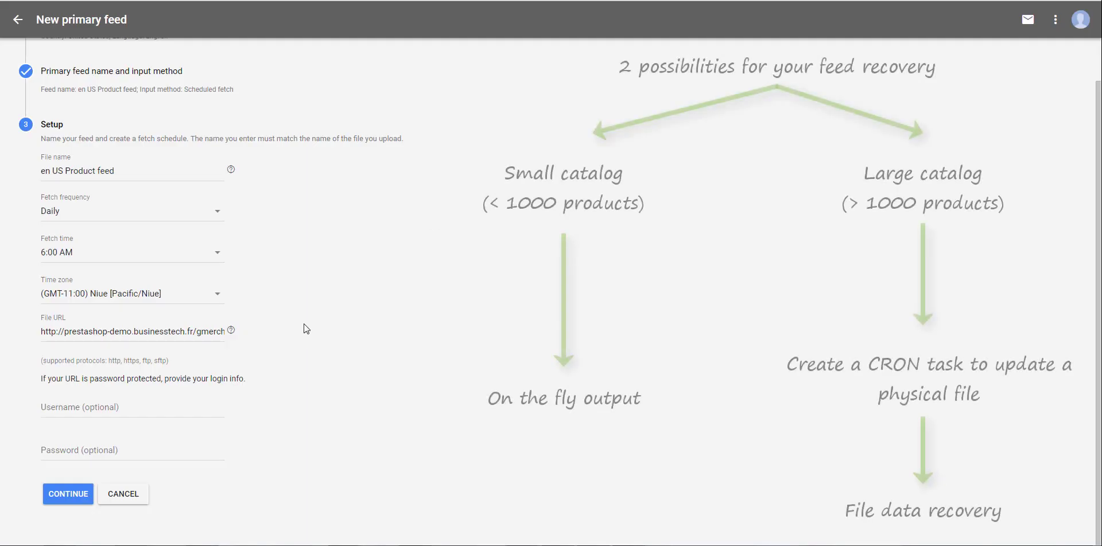
- Clear the old File URL and paste in the en-US XML file URL
triple_click(164, 332)
key(ctrl+c)
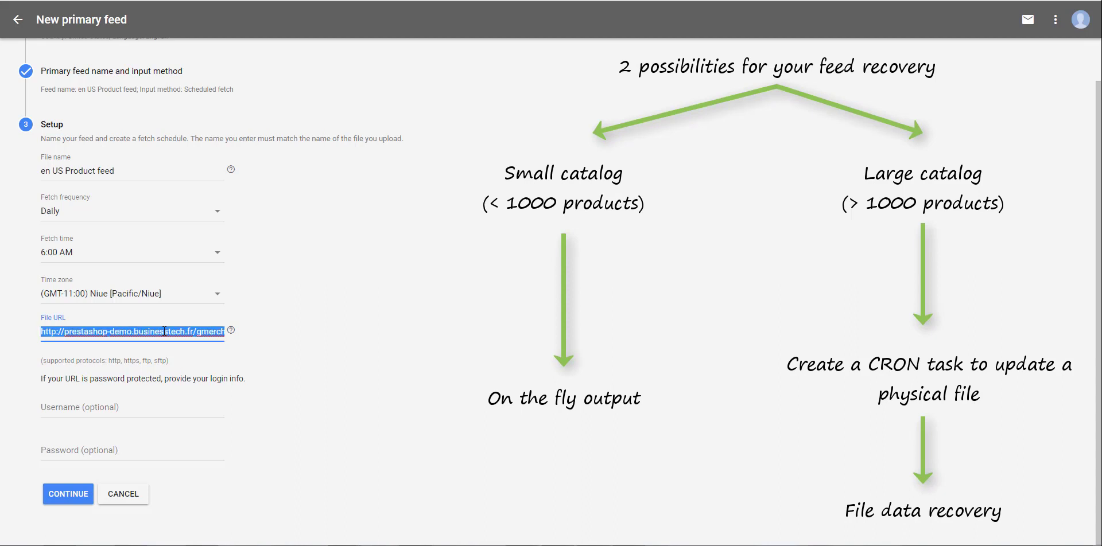
key(BackSpace)
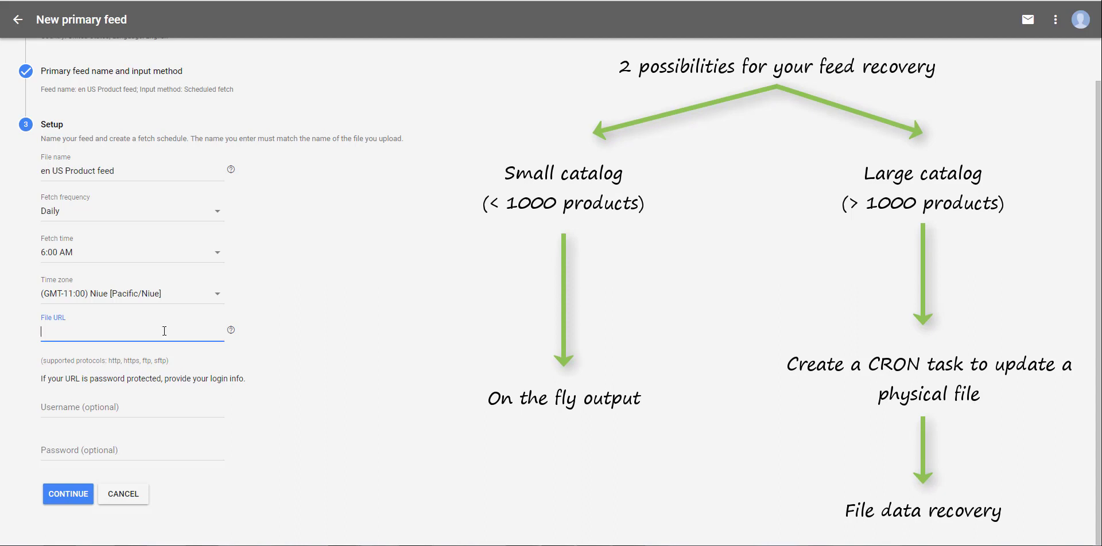
key(ctrl+v)
click(352, 352)
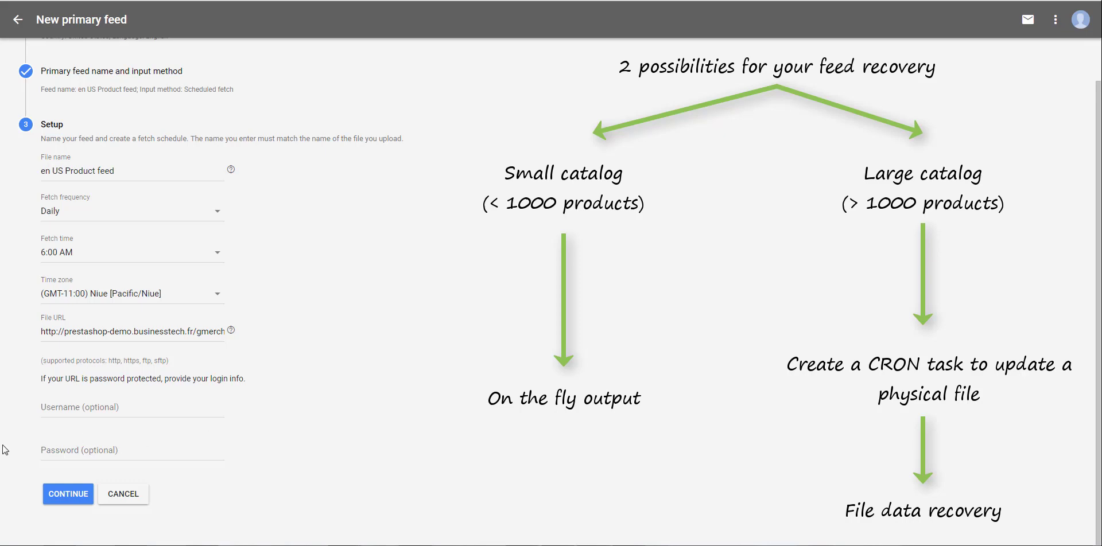
- Save the setup so en US Product feed is created as a primary feed
click(67, 494)
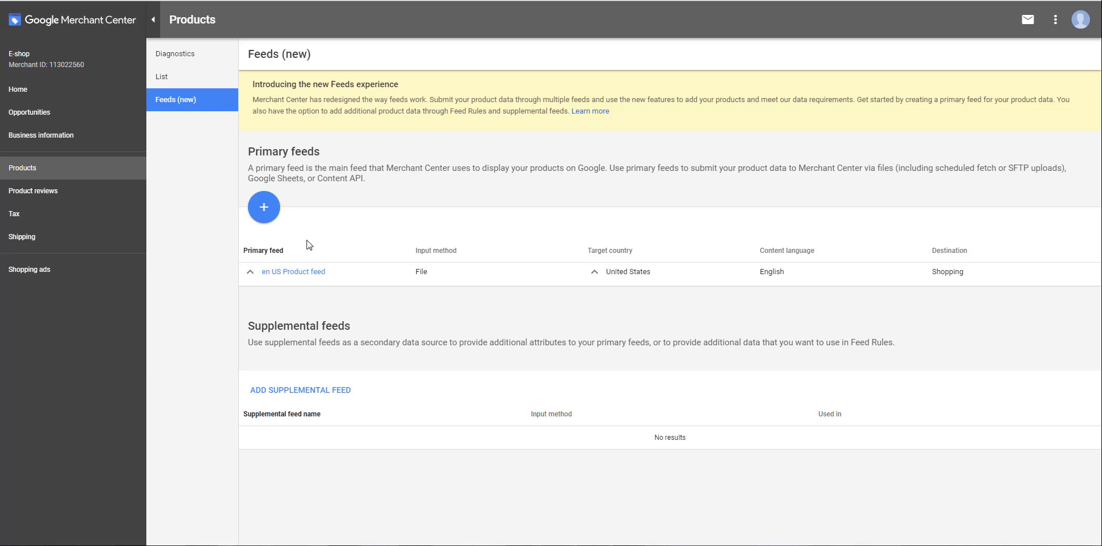
- Open en US Product feed and trigger Fetch now from its options menu
click(306, 271)
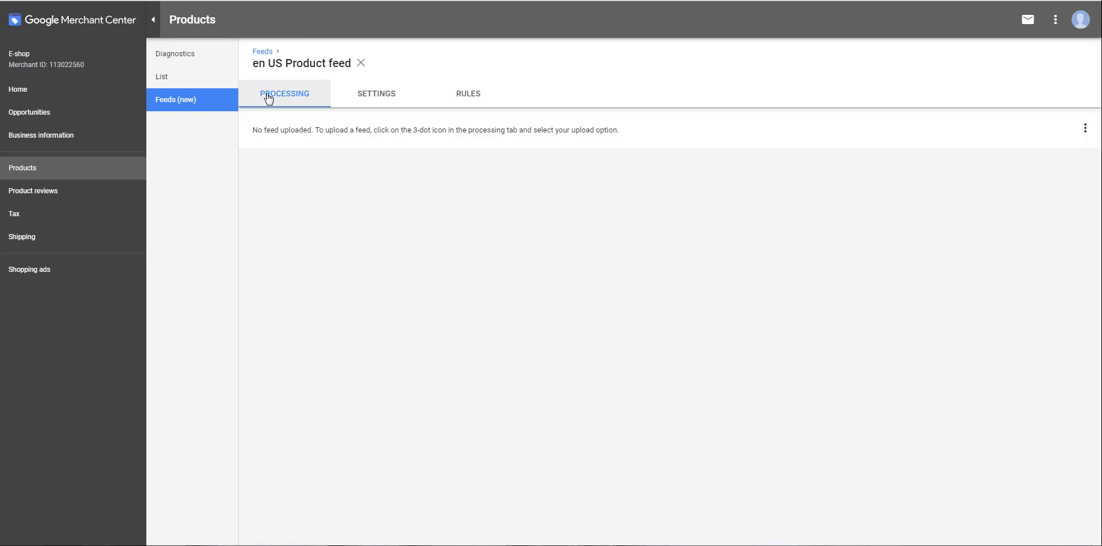
click(1086, 131)
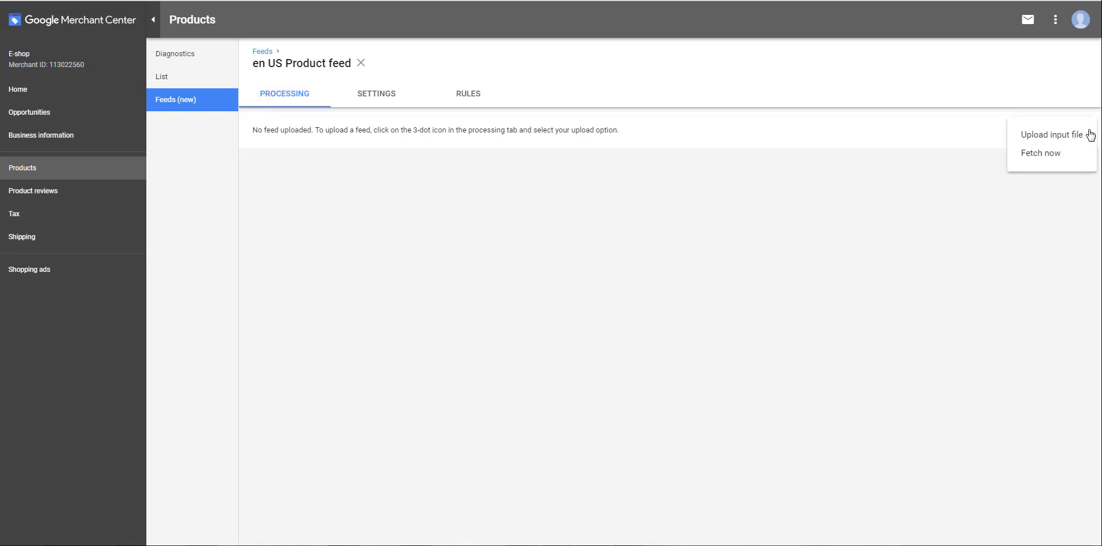
click(1055, 162)
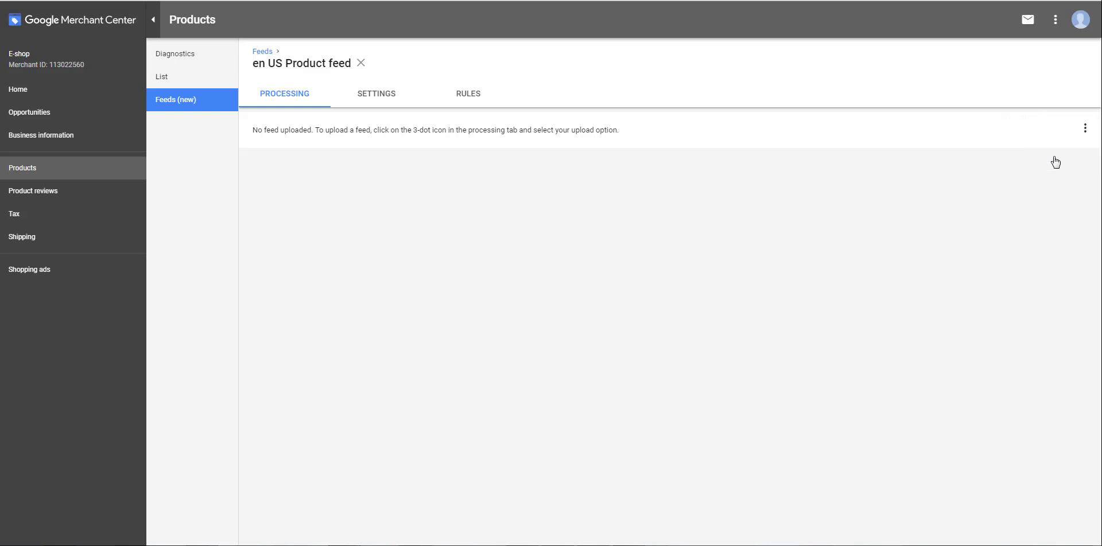